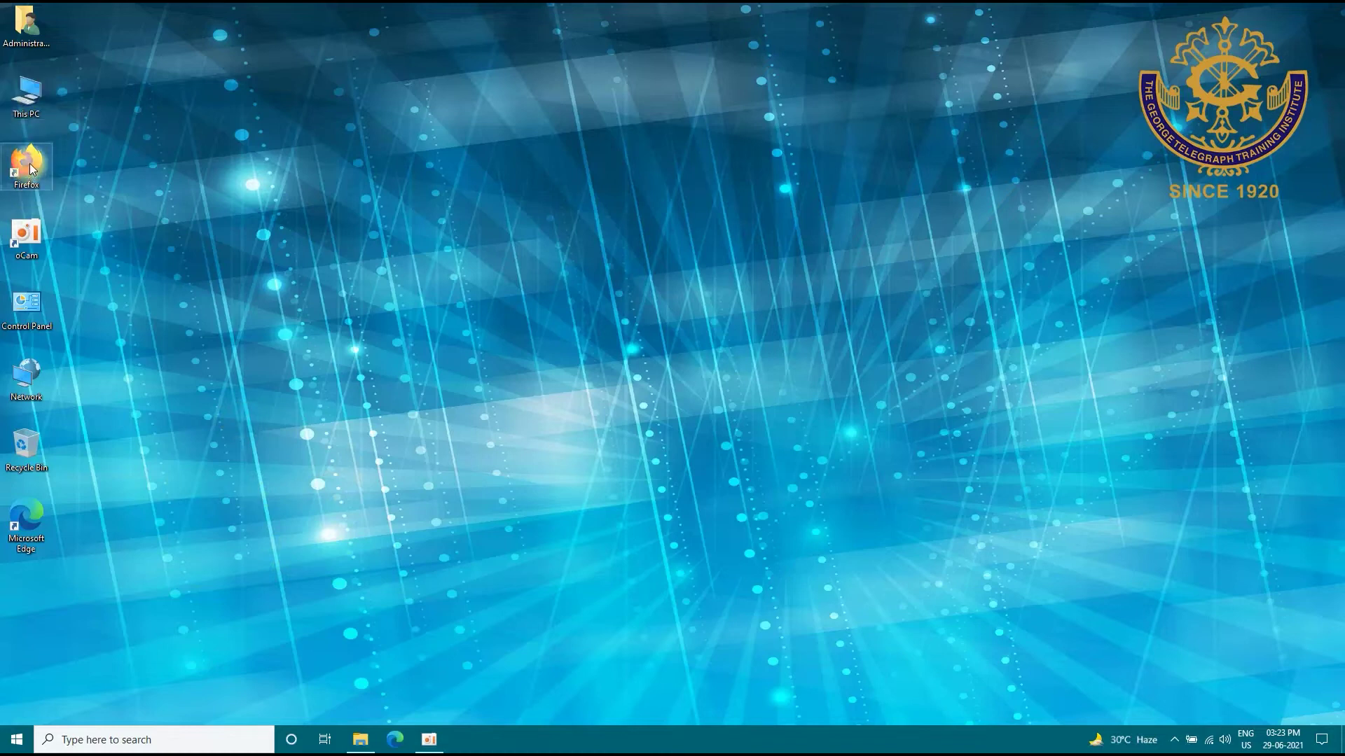
Open Microsoft Edge and review the browsing history, including the recently closed entries and the full list.
{"action": "double_click", "coordinate": [26, 524]}
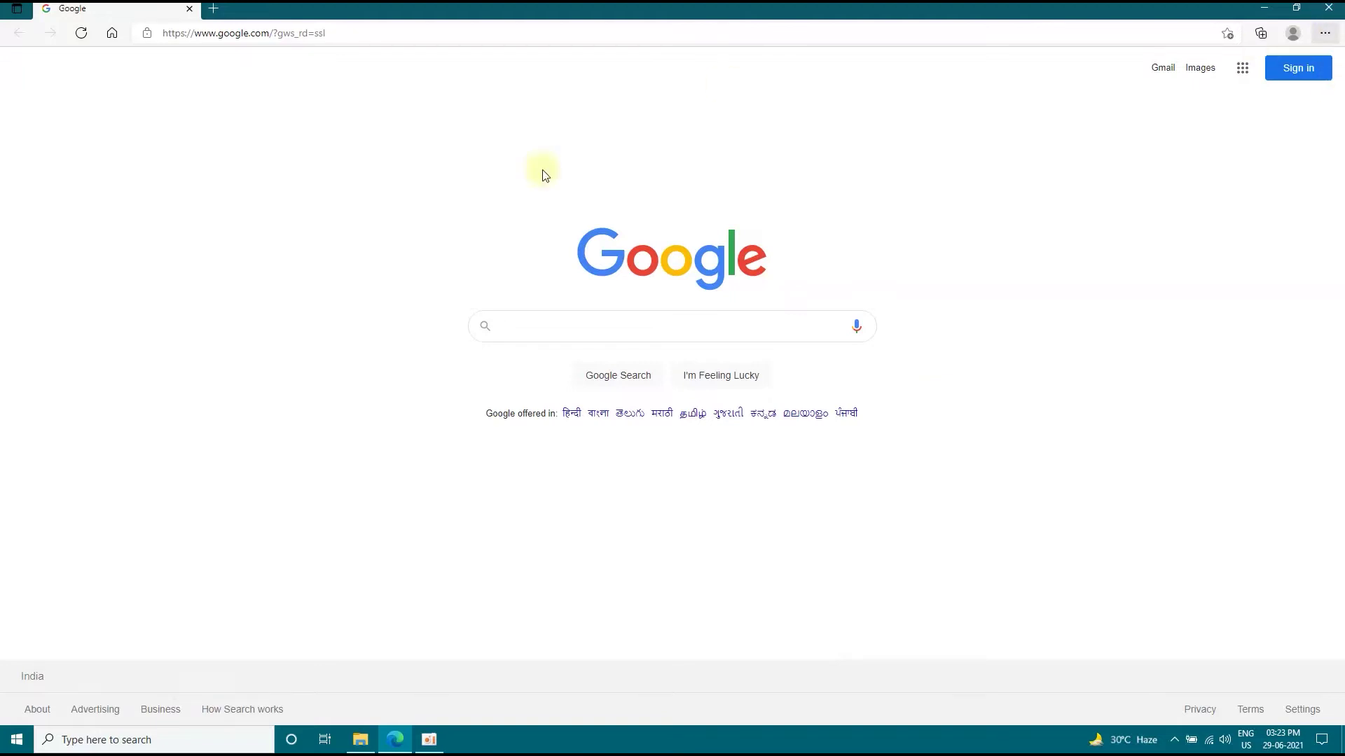
{"action": "left_click", "coordinate": [1326, 35]}
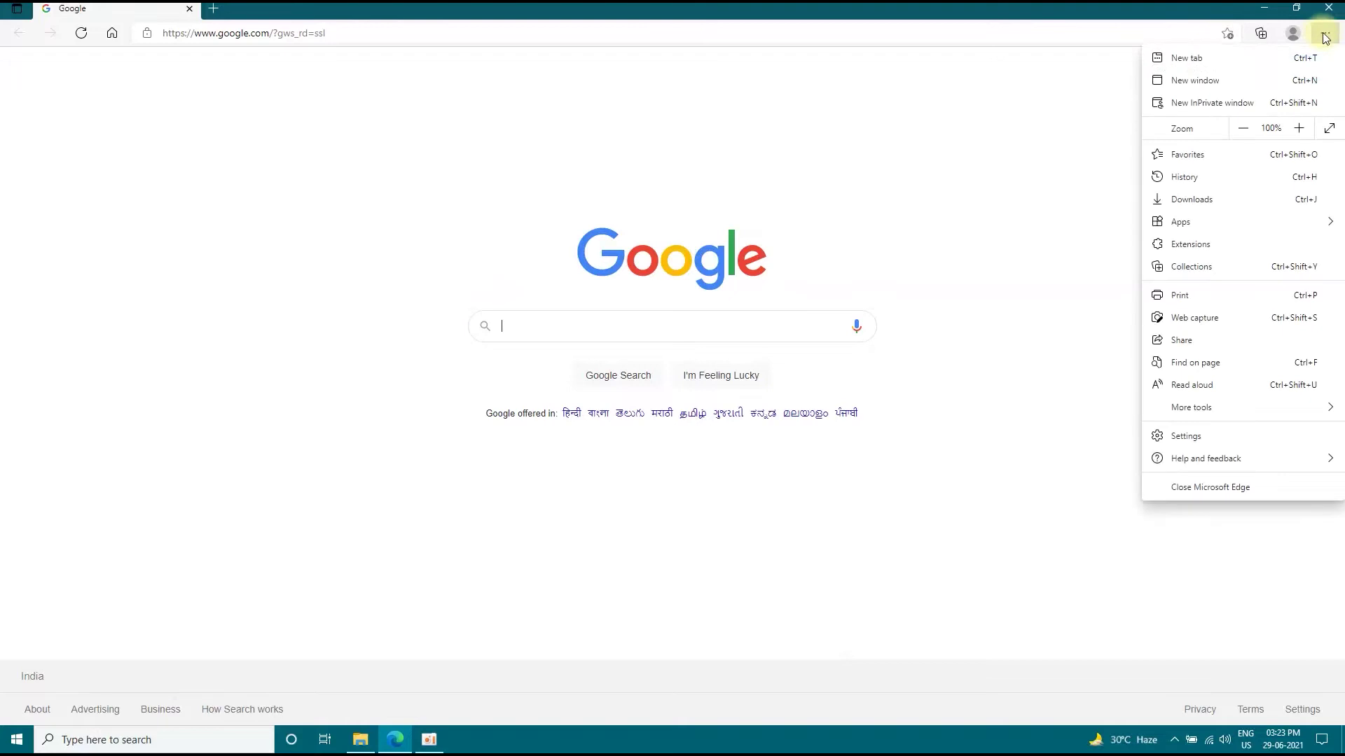
{"action": "left_click", "coordinate": [1176, 178]}
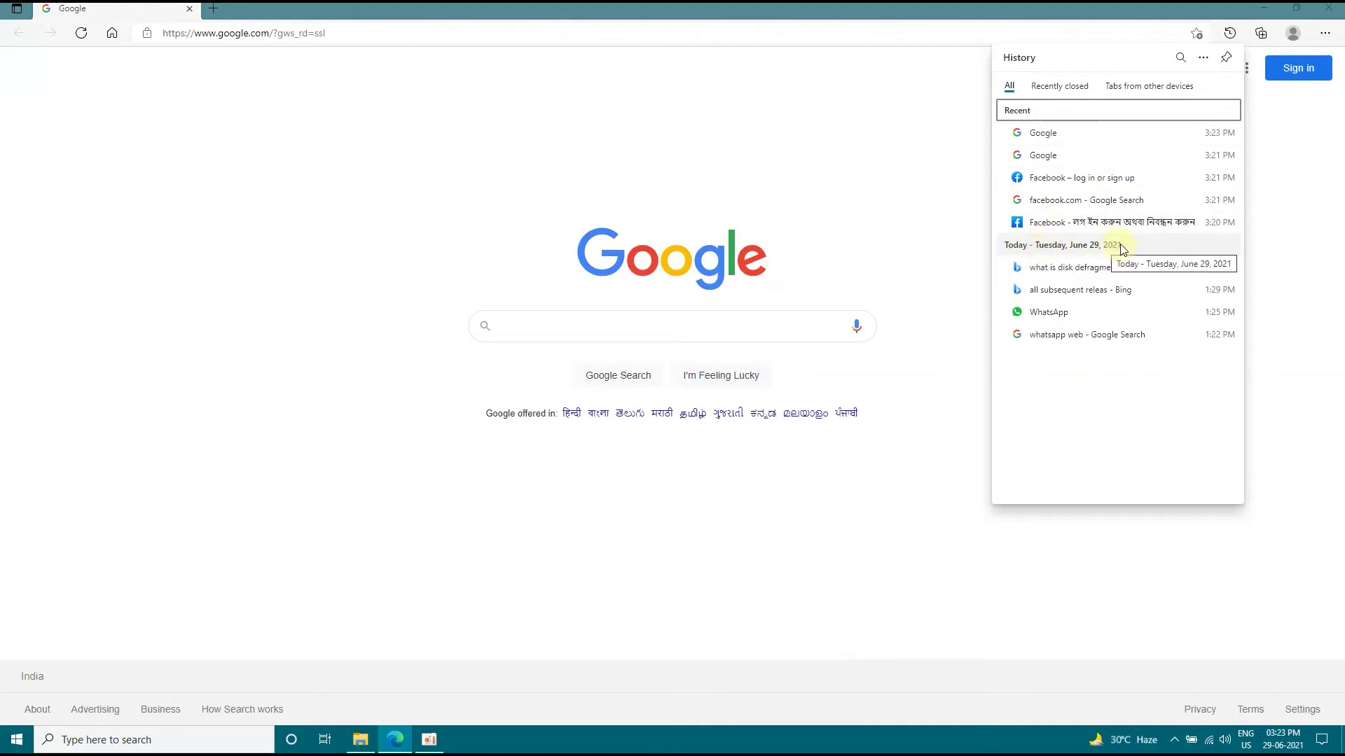
{"action": "left_click", "coordinate": [1056, 91]}
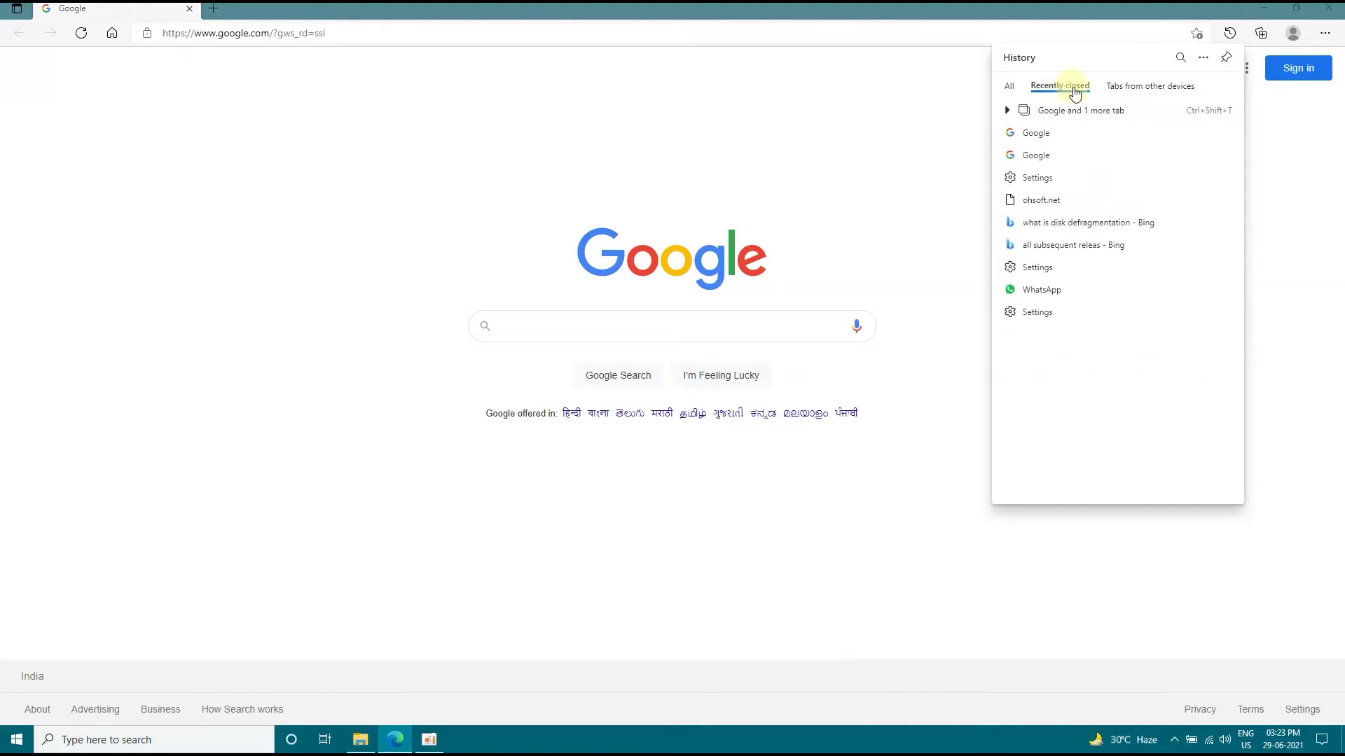
{"action": "left_click", "coordinate": [1008, 86]}
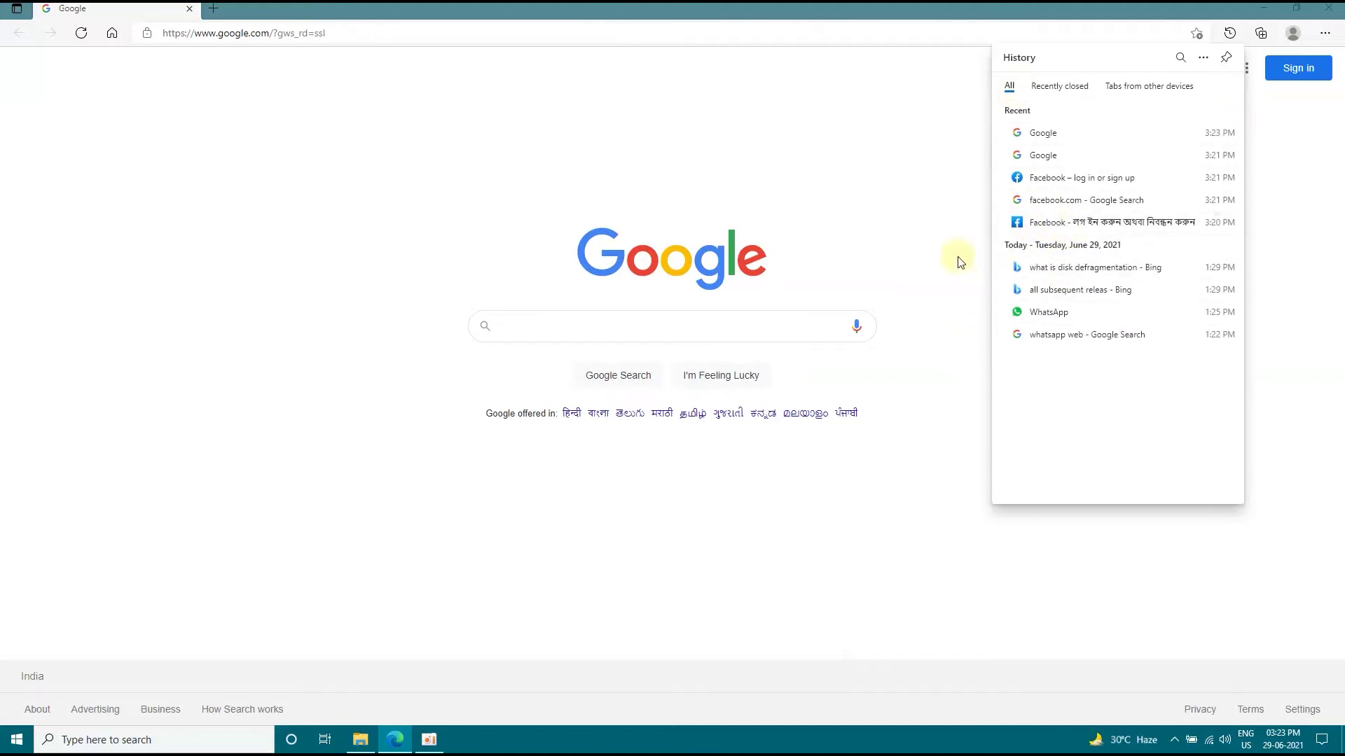
Open the browser's Privacy, search, and services settings at the Clear browsing data section.
{"action": "left_click", "coordinate": [1332, 33]}
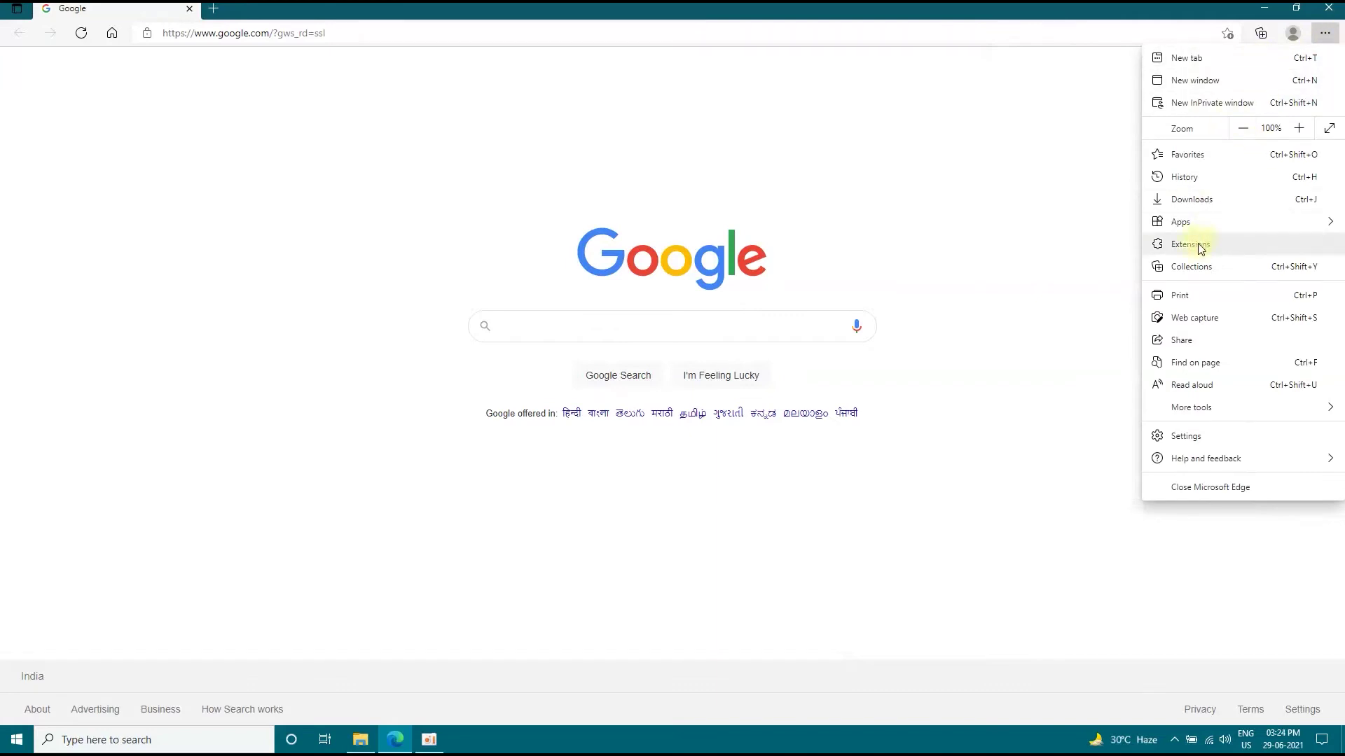
{"action": "left_click", "coordinate": [1186, 436]}
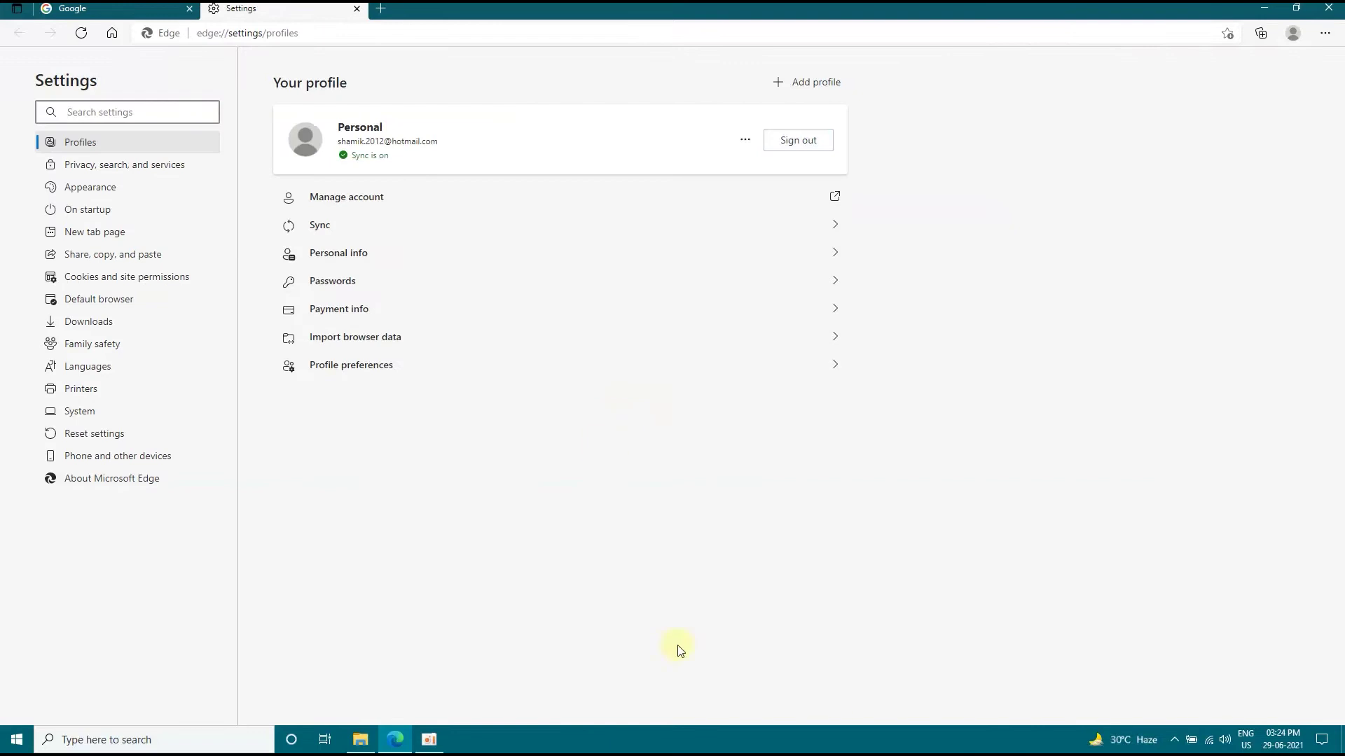
{"action": "left_click", "coordinate": [108, 165]}
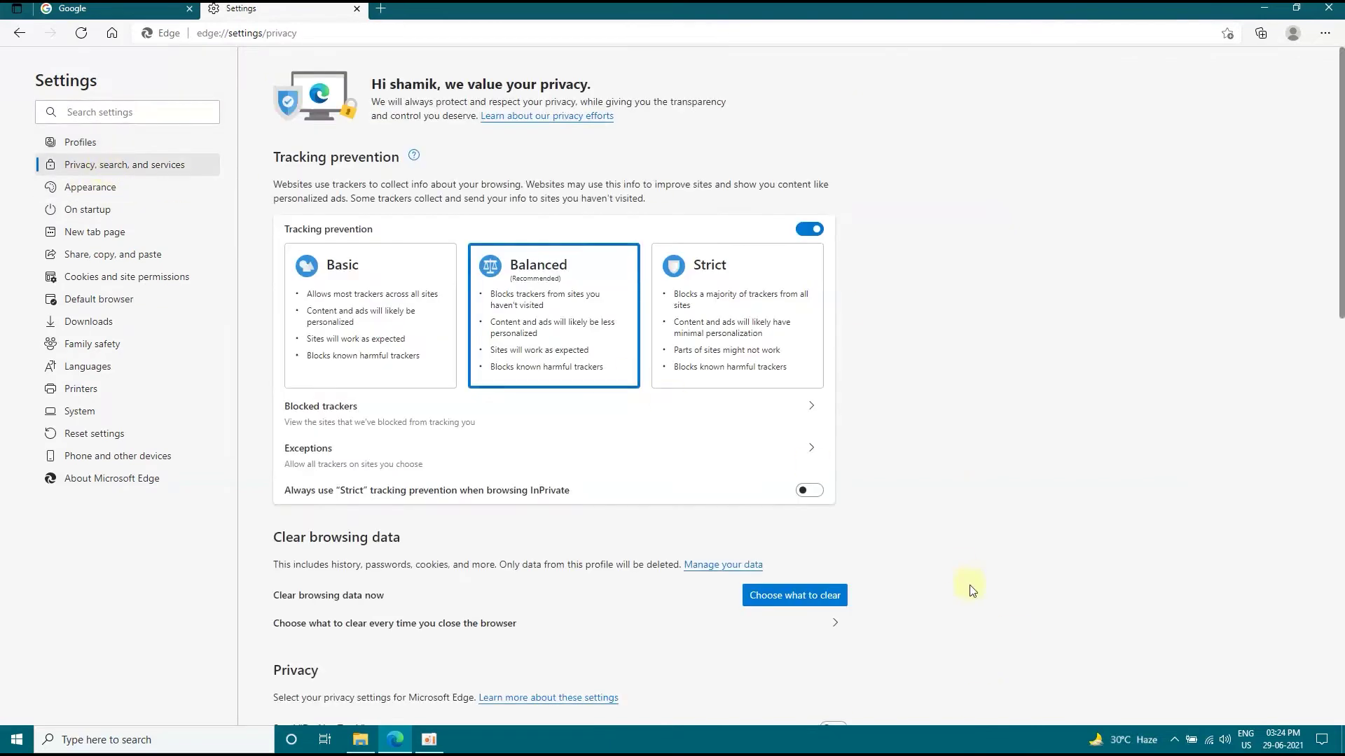
{"action": "scroll", "coordinate": [312, 571], "scroll_direction": "down", "scroll_amount": 6}
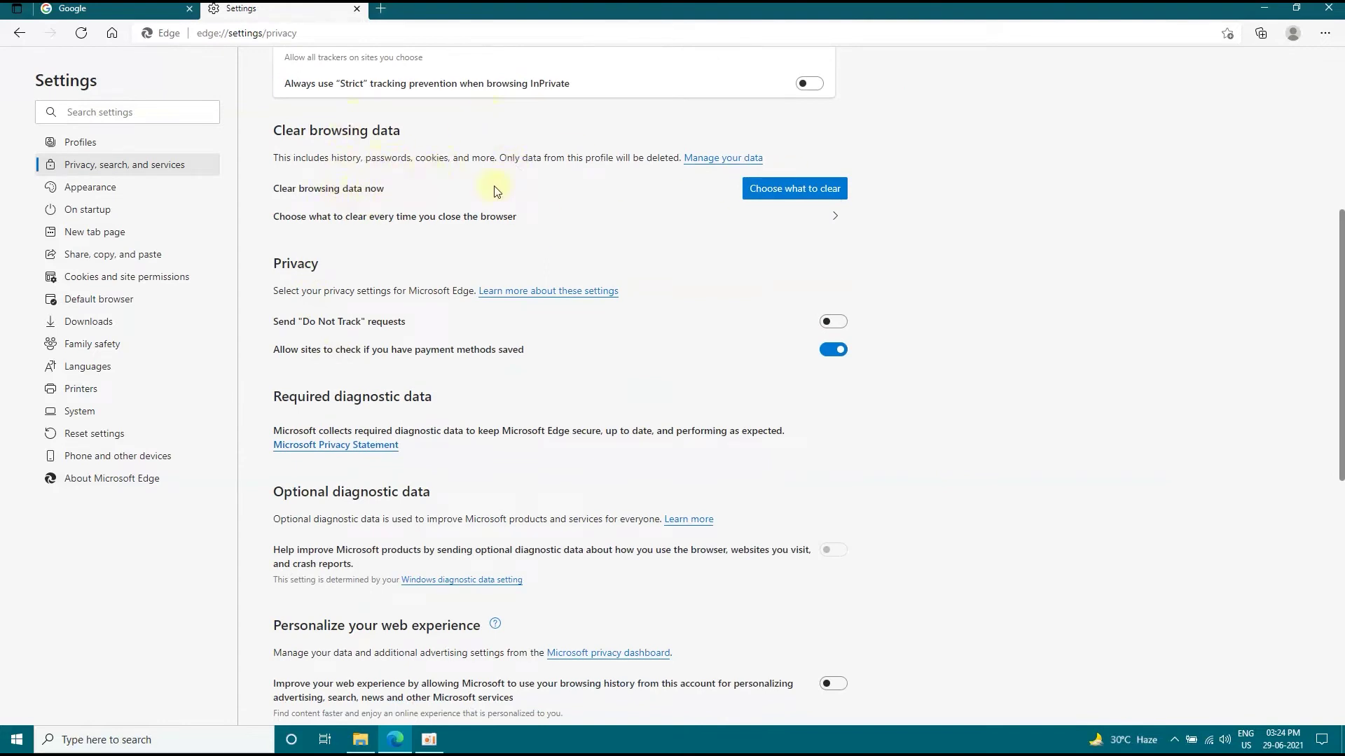
Examine the data types and time range options for clearing browsing data now, including Last 24 hours and All time, and leave without clearing.
{"action": "left_click", "coordinate": [791, 191]}
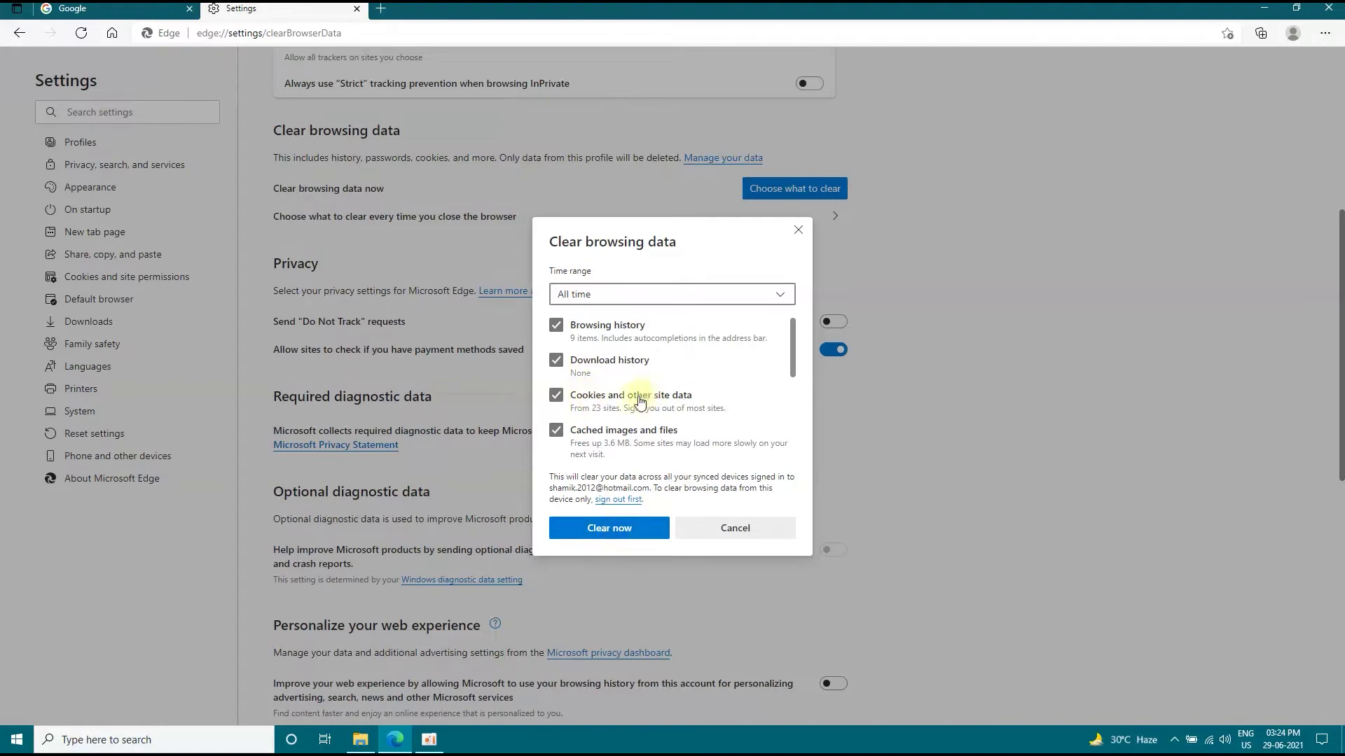
{"action": "scroll", "coordinate": [636, 404], "scroll_direction": "down", "scroll_amount": 1}
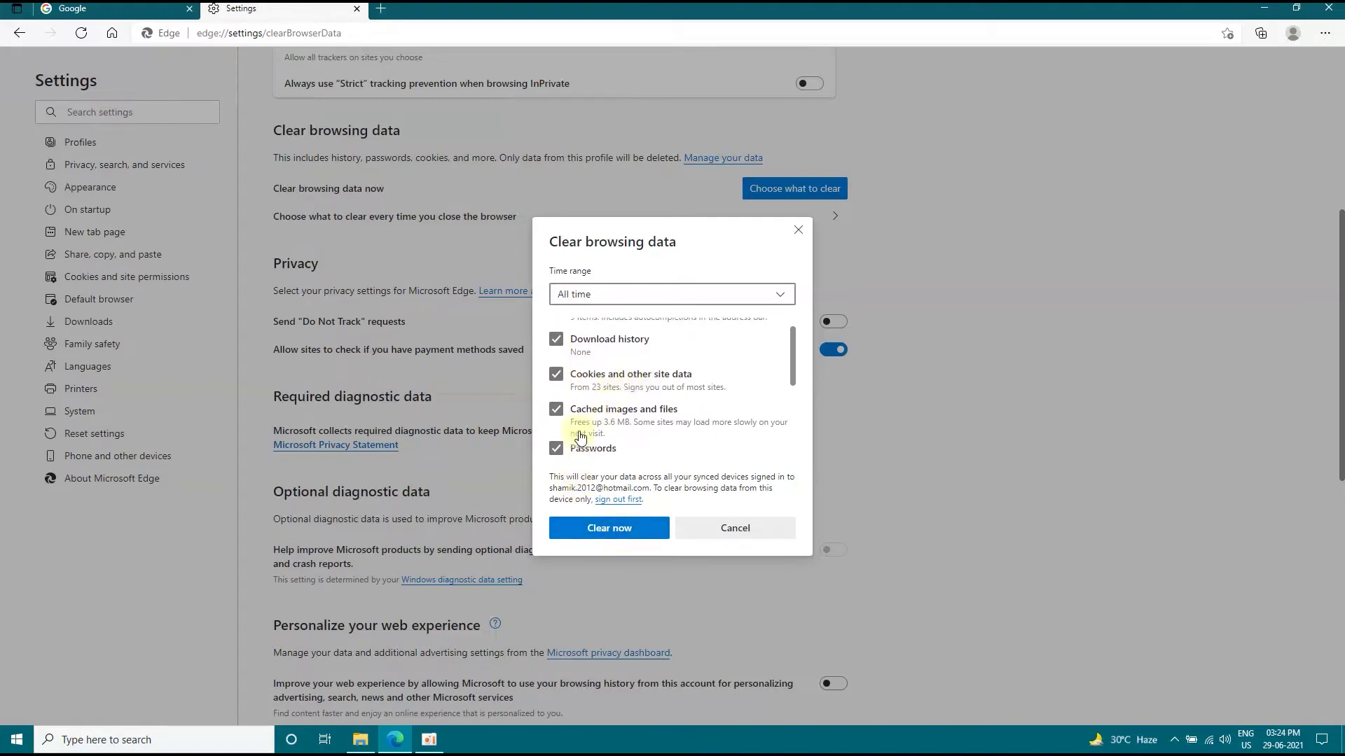
{"action": "scroll", "coordinate": [585, 392], "scroll_direction": "up", "scroll_amount": 1}
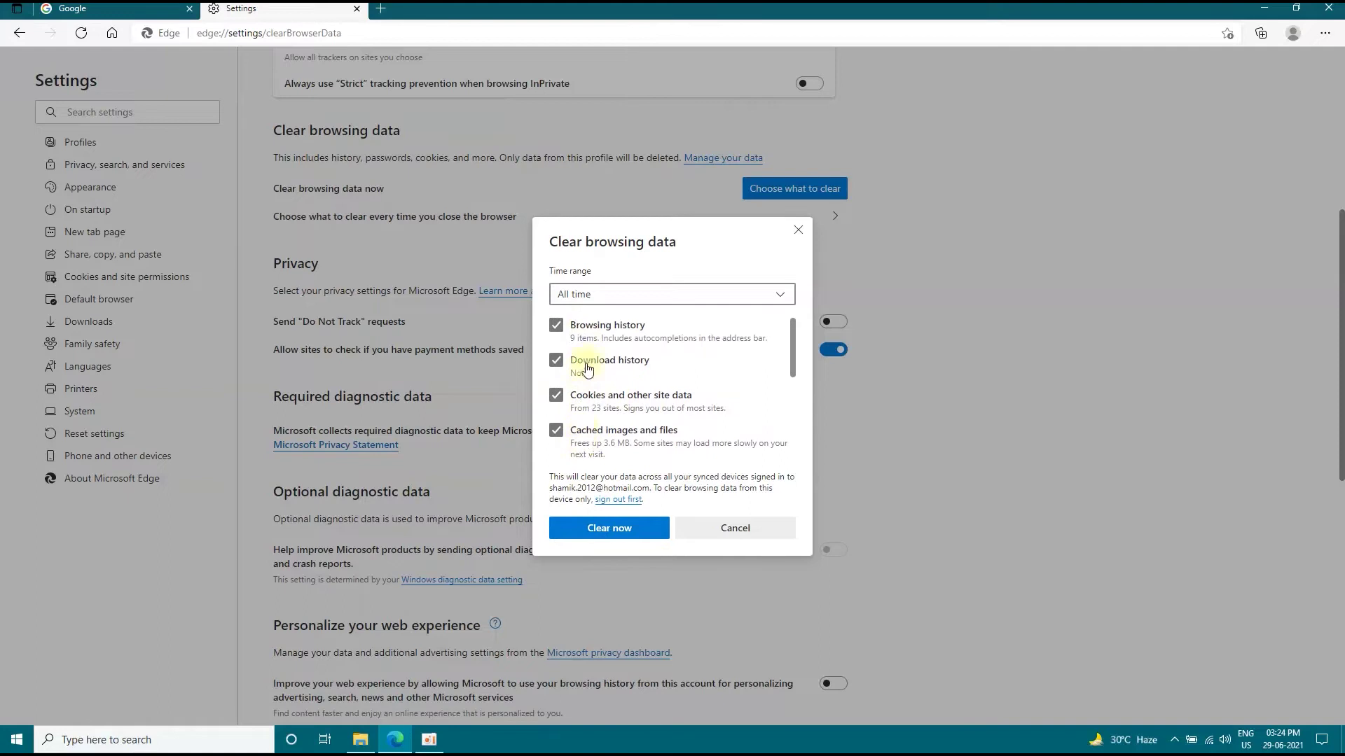
{"action": "left_click", "coordinate": [697, 295]}
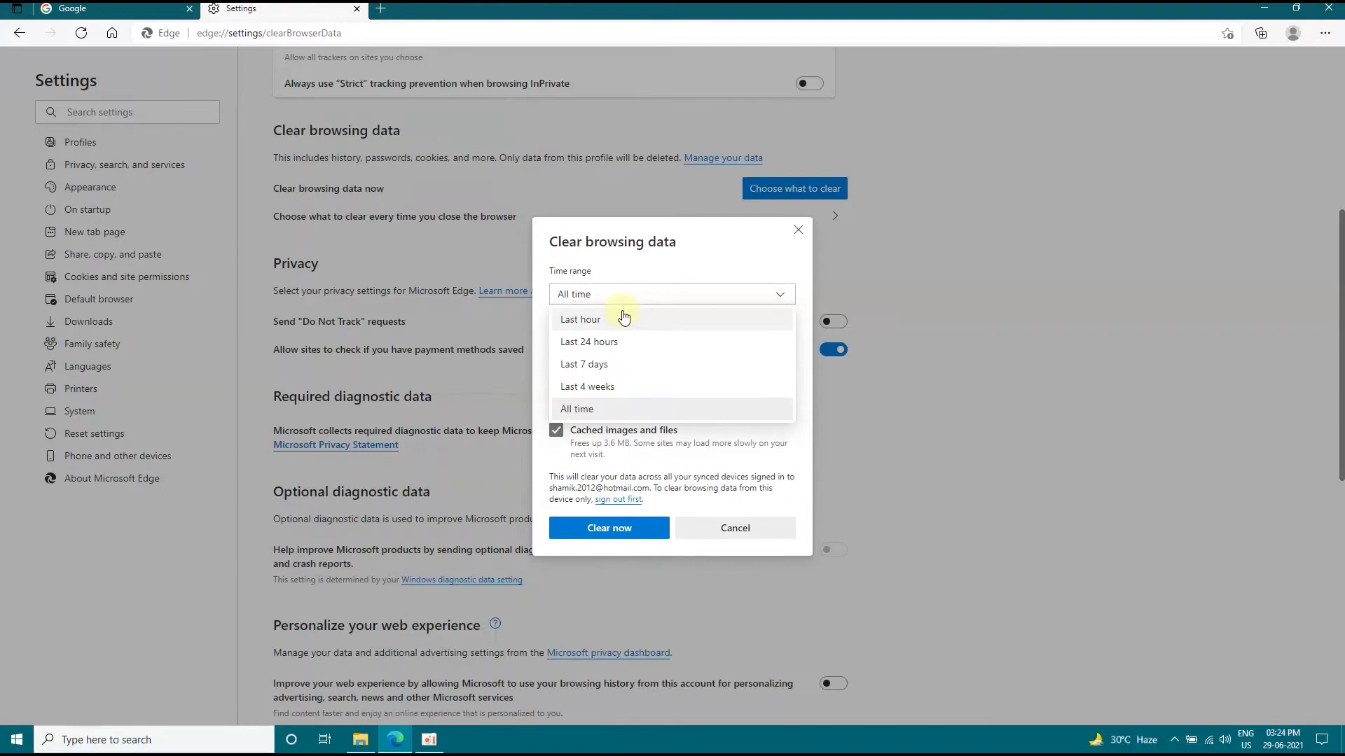
{"action": "left_click", "coordinate": [660, 468]}
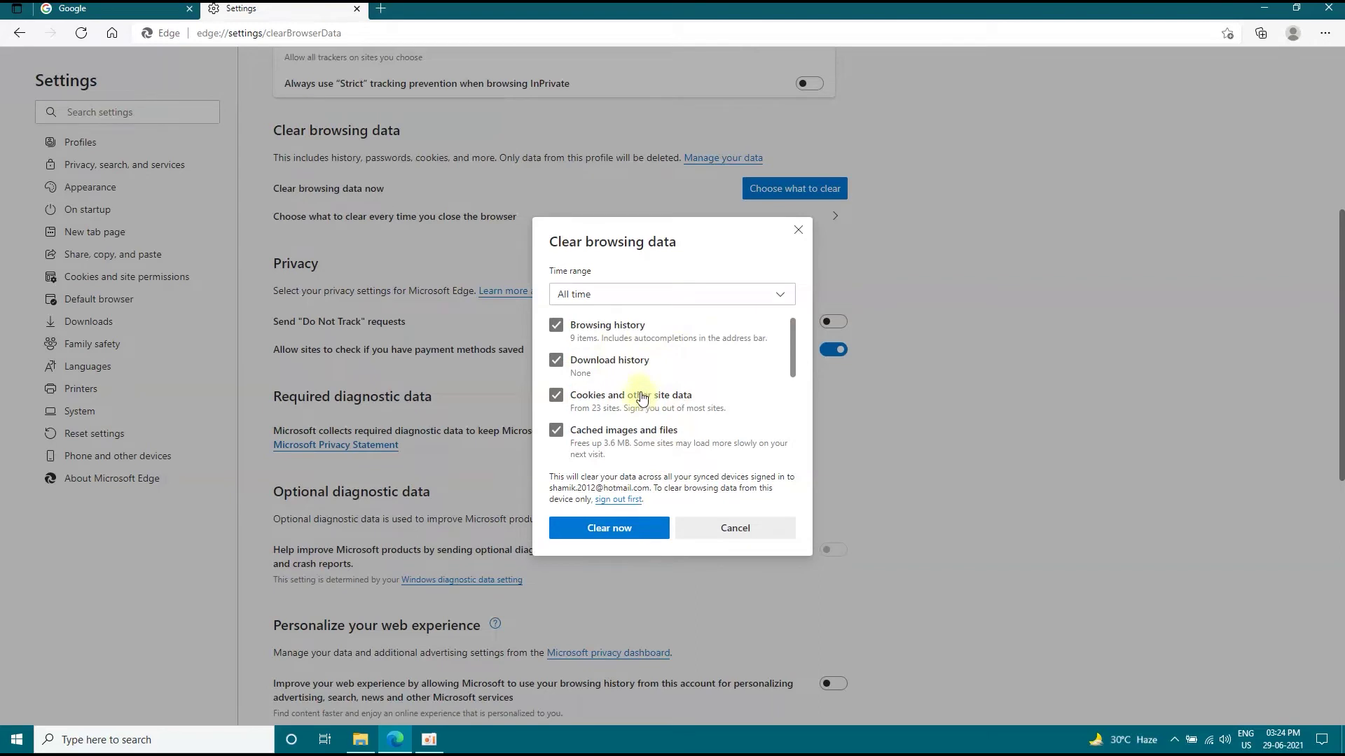
{"action": "left_click", "coordinate": [713, 303]}
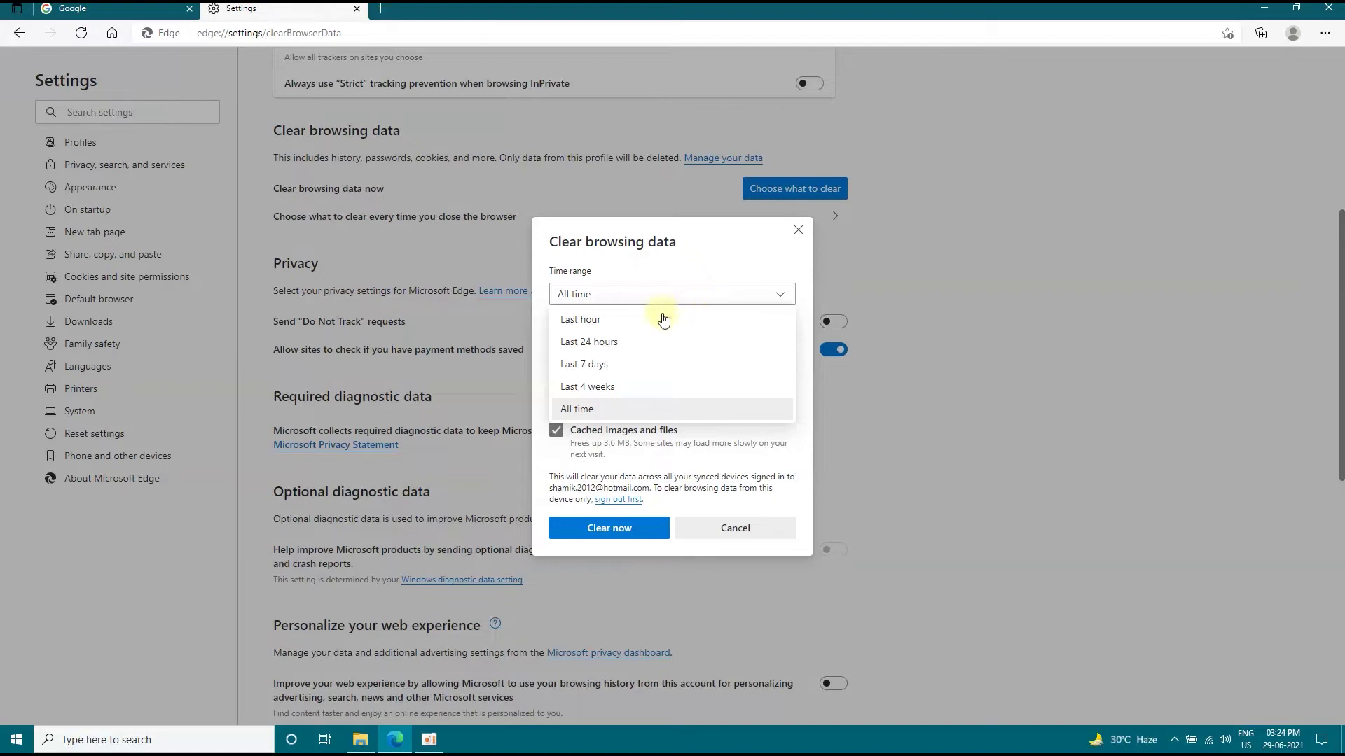
{"action": "left_click", "coordinate": [611, 345]}
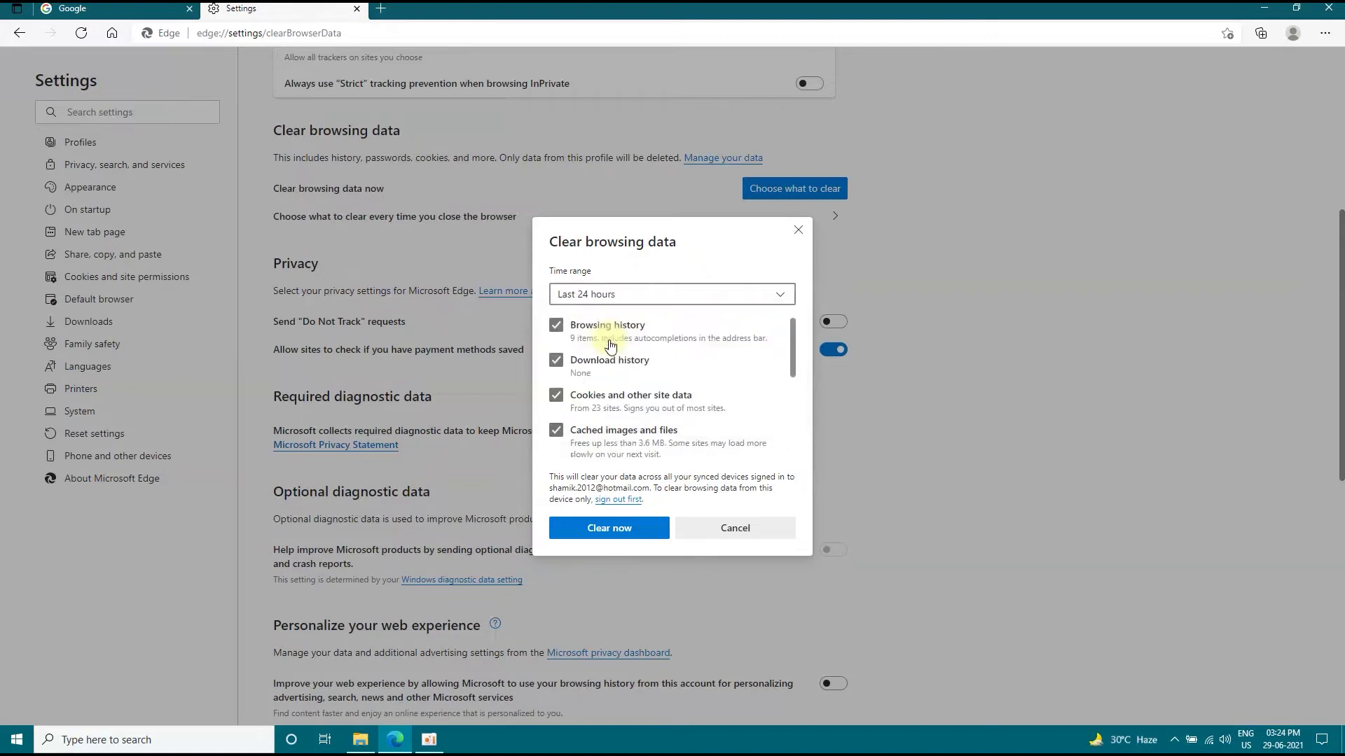
{"action": "left_click", "coordinate": [654, 301]}
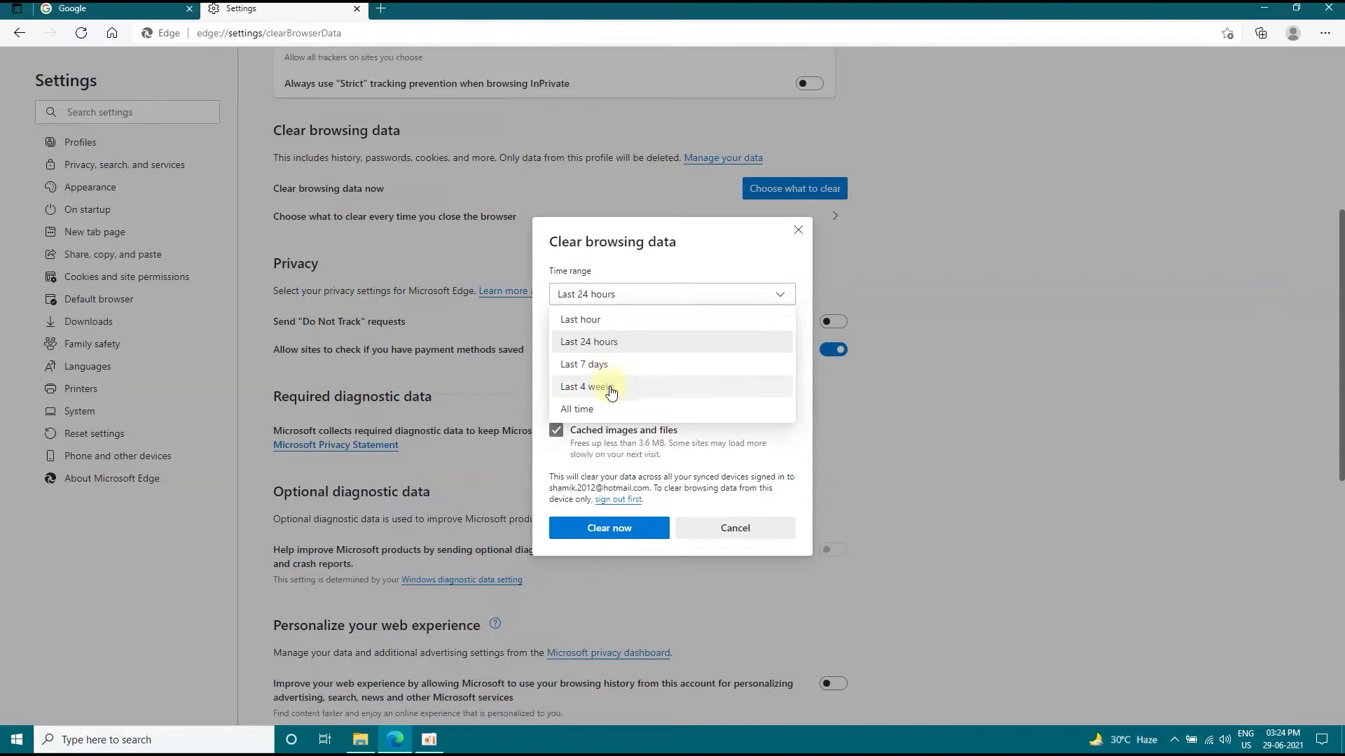
{"action": "left_click", "coordinate": [597, 410]}
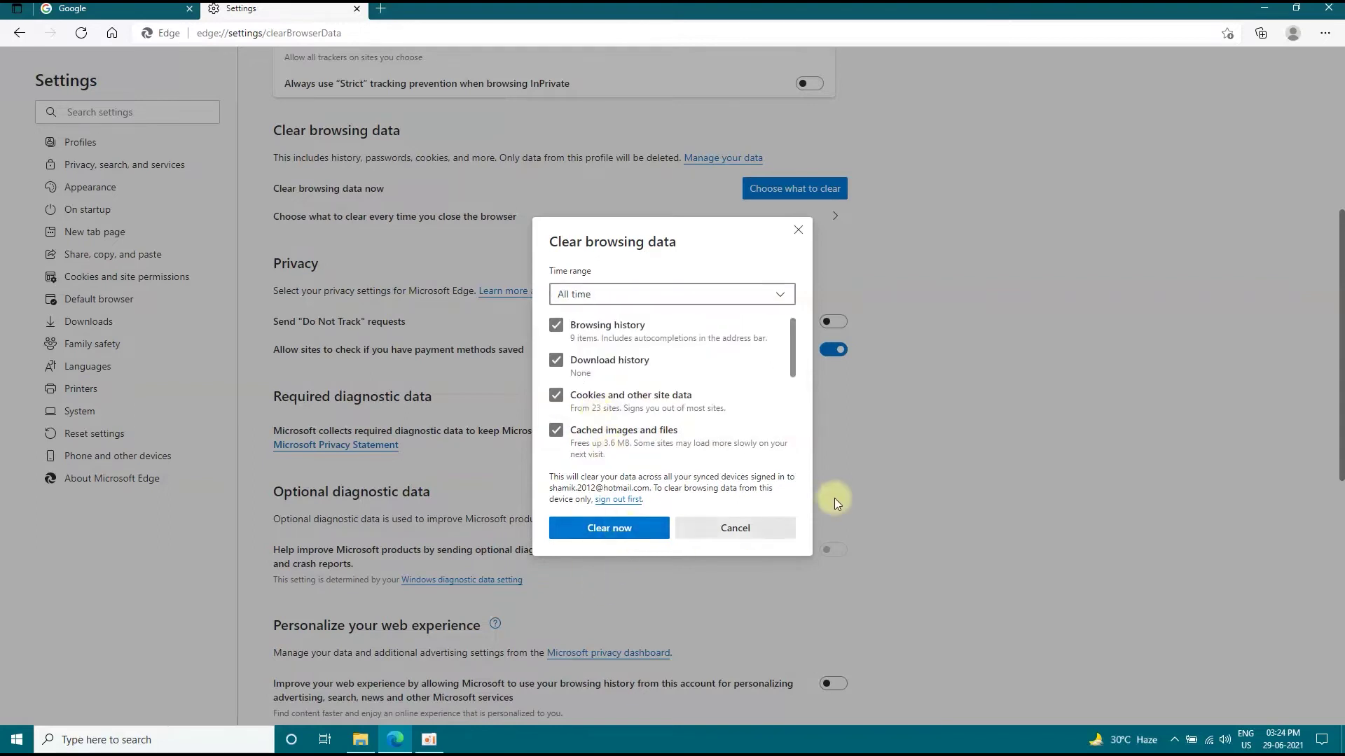
{"action": "left_click", "coordinate": [799, 232]}
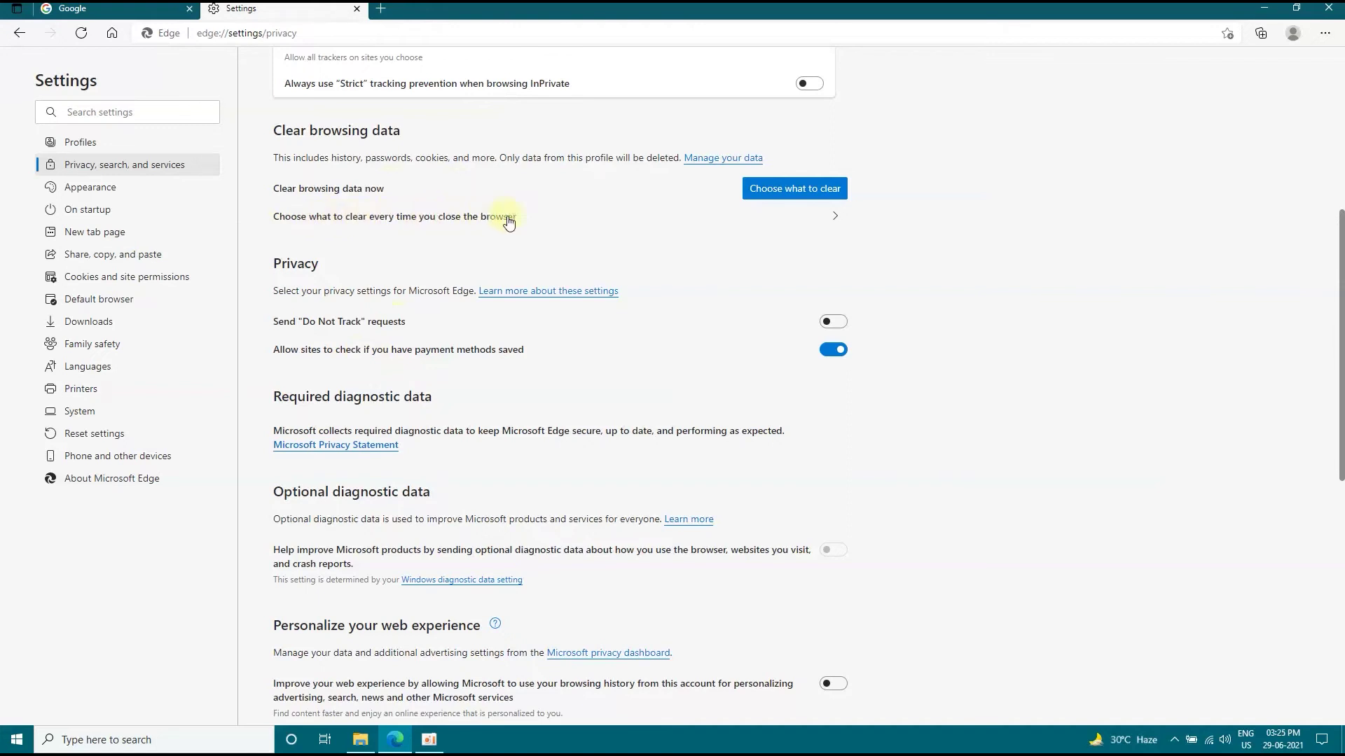
Enable clearing of browsing history and of cookies and other site data on every browser close, and close the settings.
{"action": "left_click", "coordinate": [840, 222]}
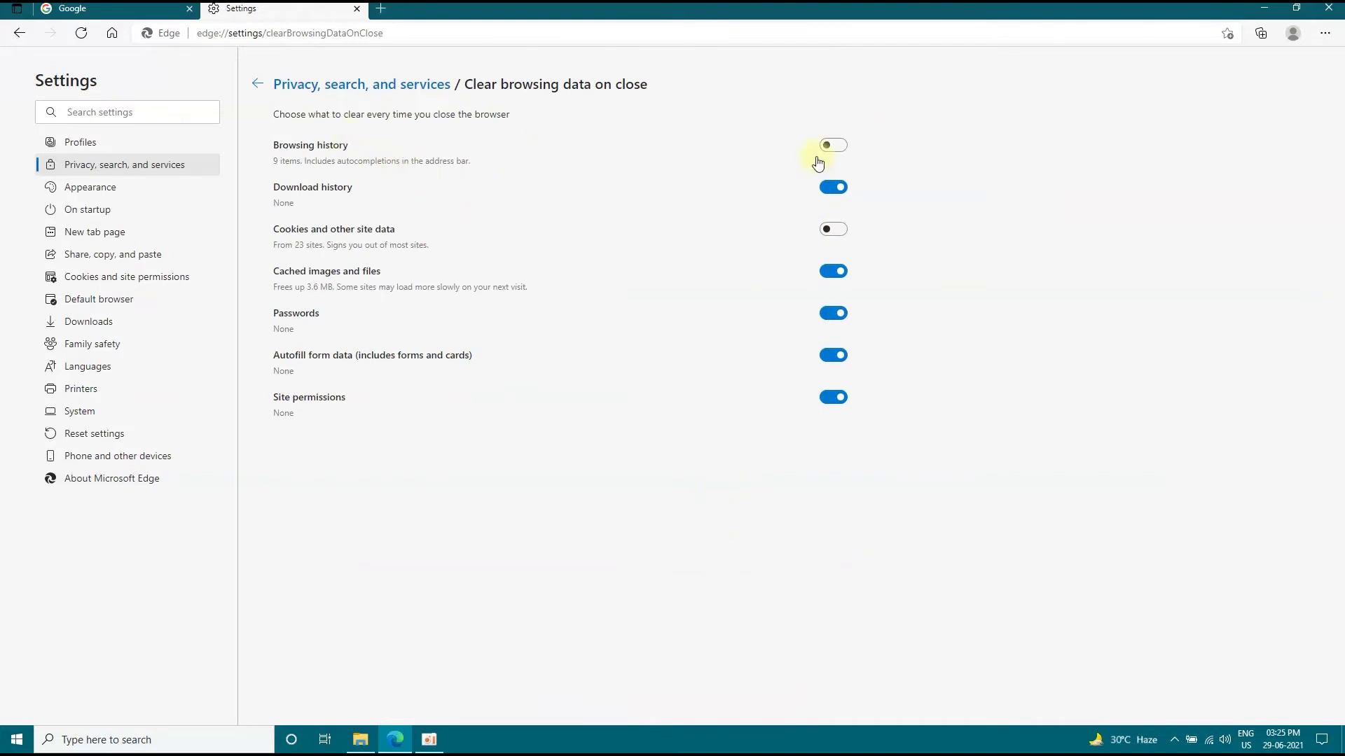
{"action": "left_click", "coordinate": [844, 233]}
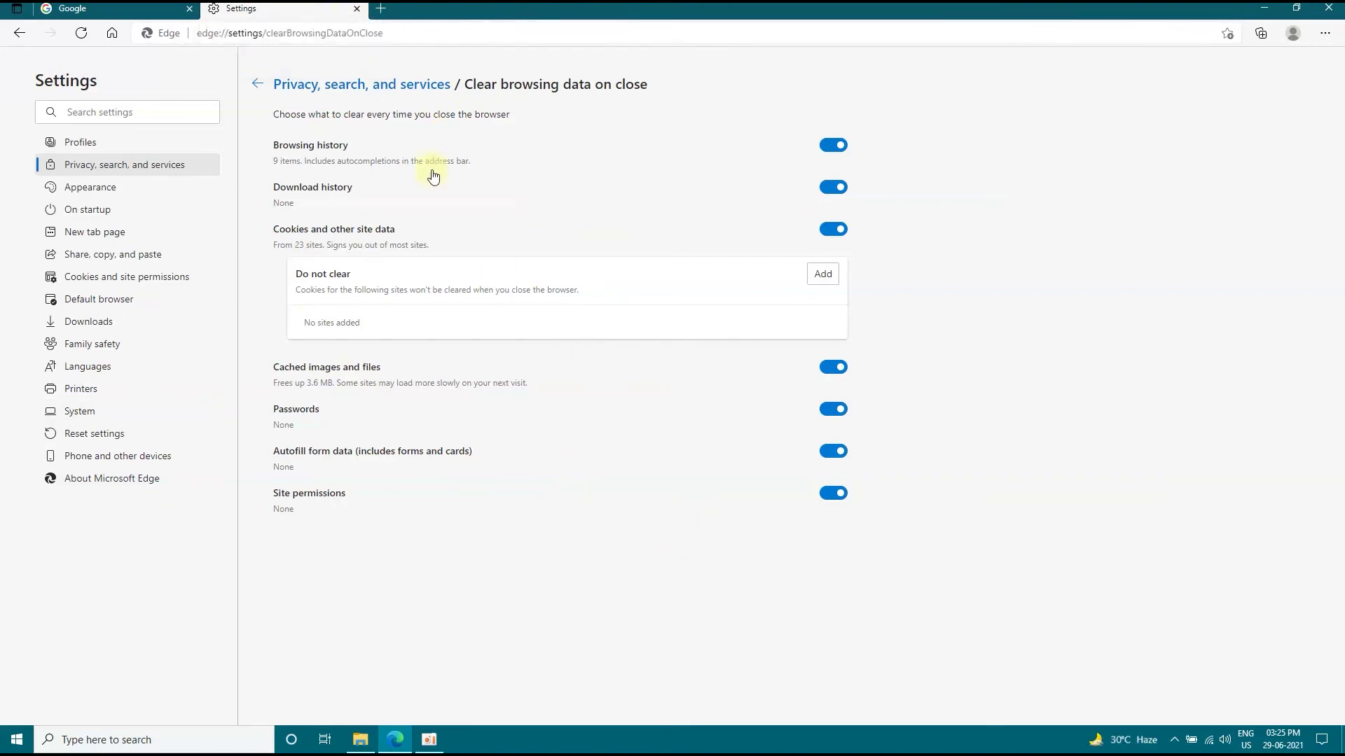
{"action": "left_click", "coordinate": [358, 9]}
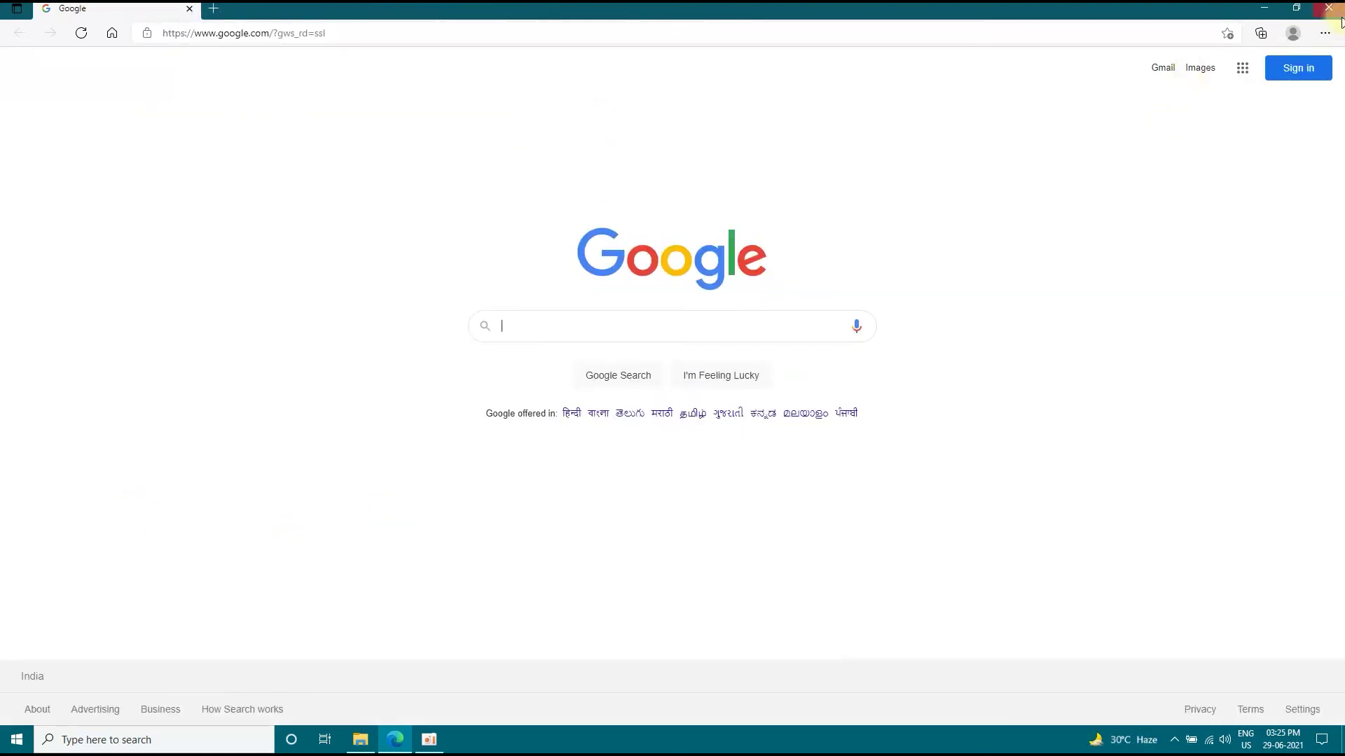
Check the recently closed entries in the browsing history and dismiss the history list.
{"action": "left_click", "coordinate": [1327, 36]}
{"action": "left_click", "coordinate": [1190, 181]}
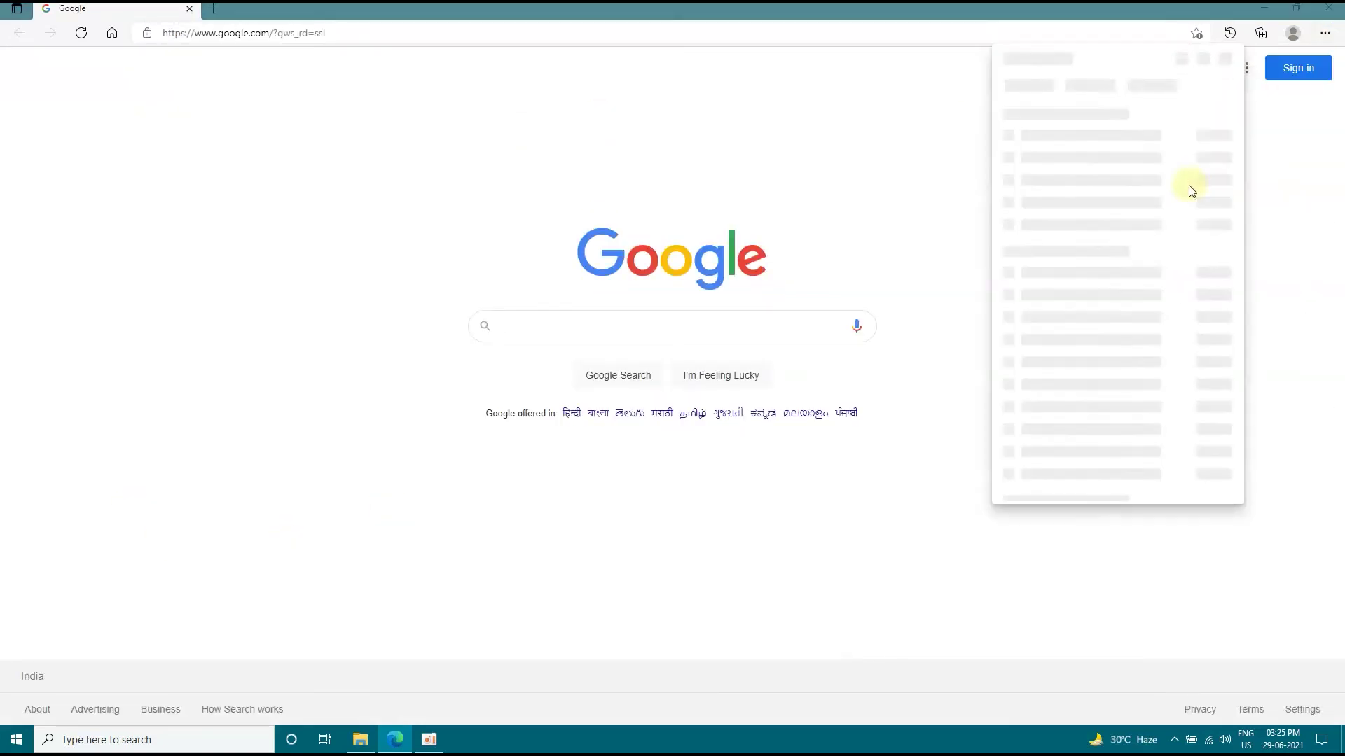
{"action": "left_click", "coordinate": [1070, 86]}
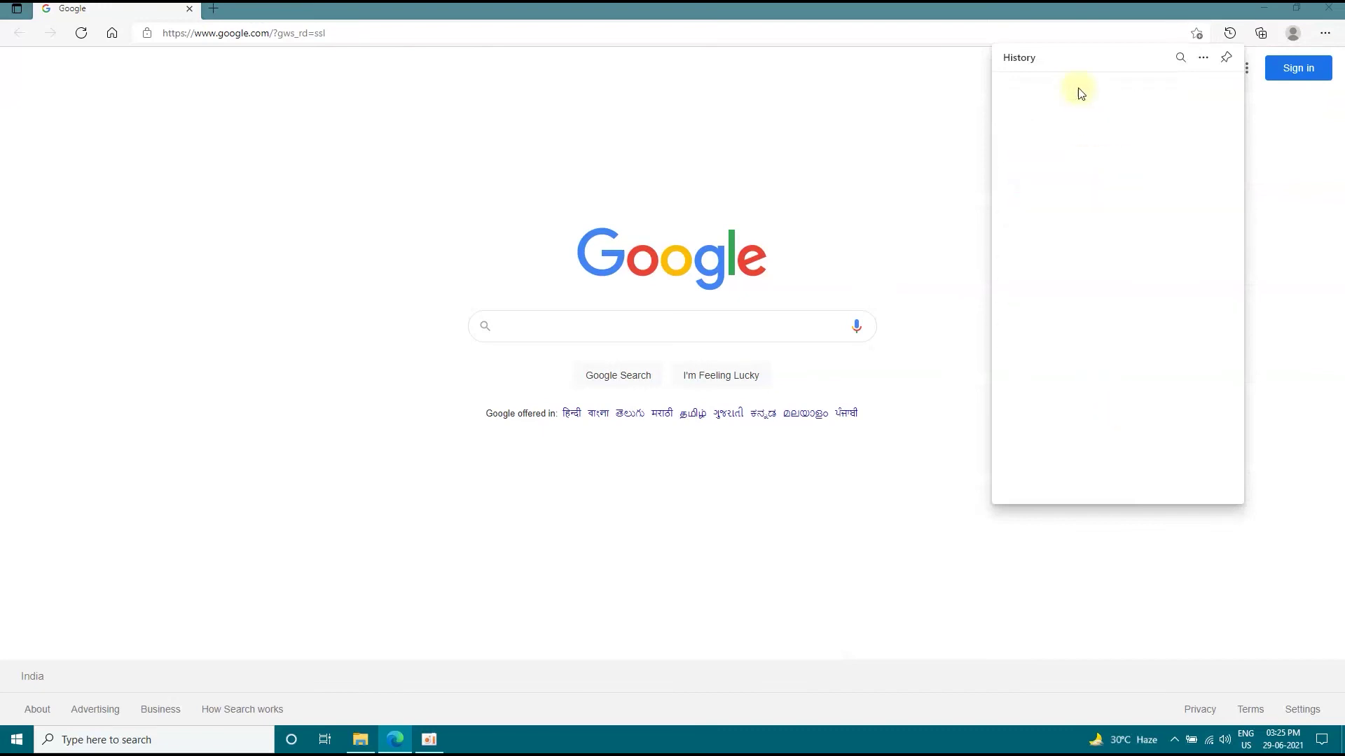
{"action": "left_click", "coordinate": [898, 141]}
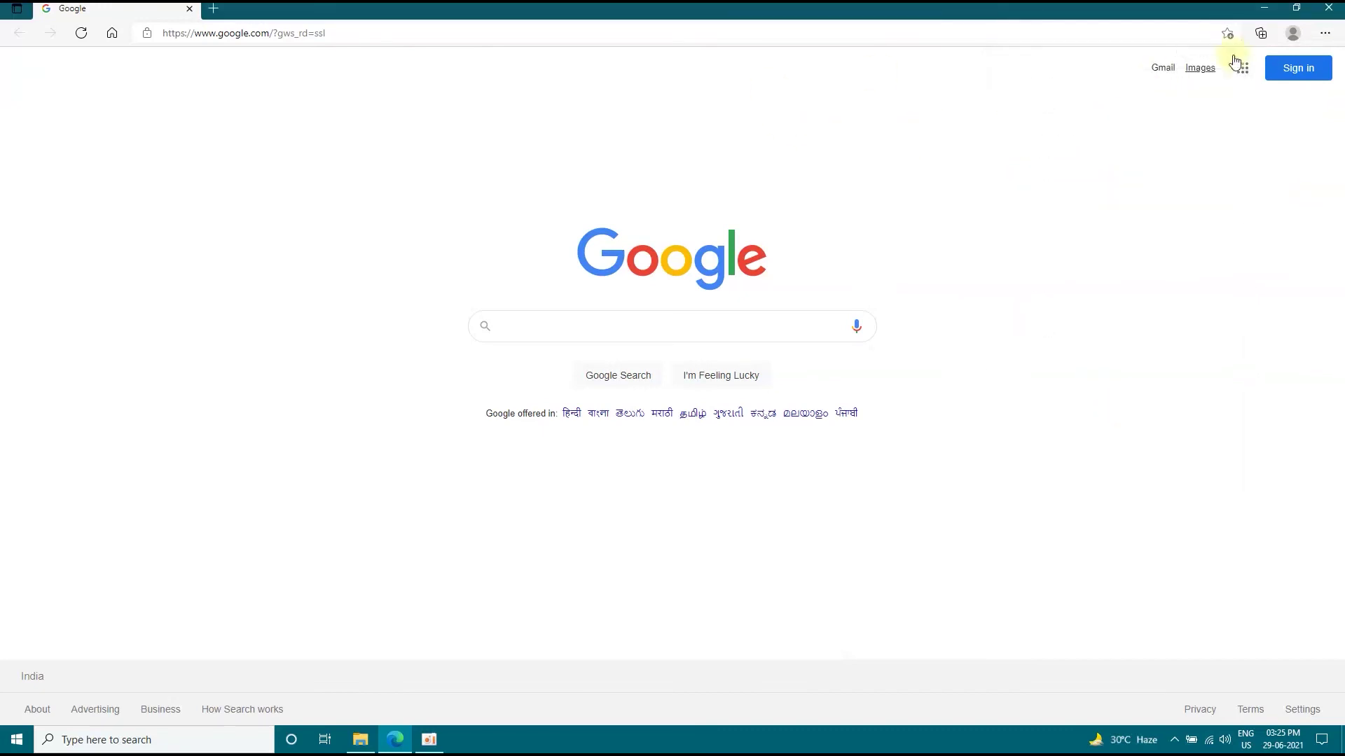
Restart Microsoft Edge and check the history's full list, recently closed entries and tabs from other devices.
{"action": "left_click", "coordinate": [1328, 10]}
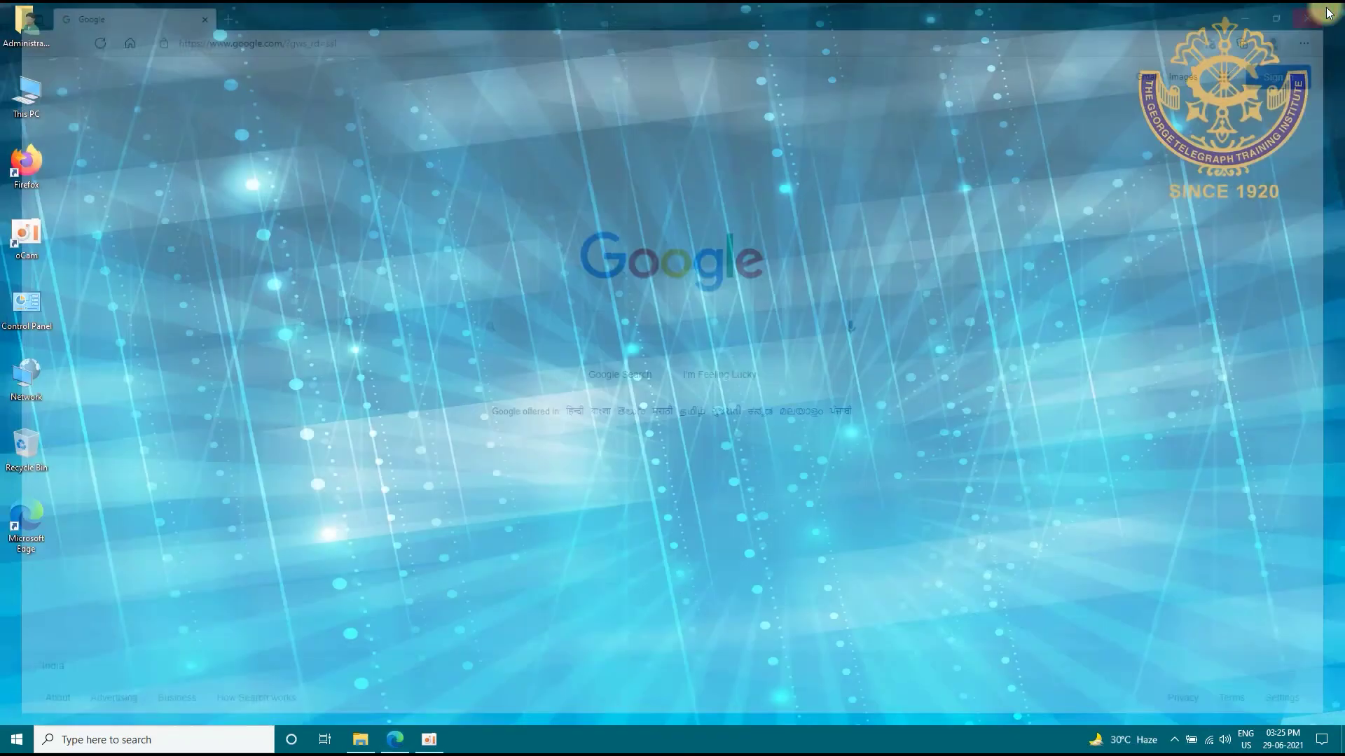
{"action": "double_click", "coordinate": [34, 525]}
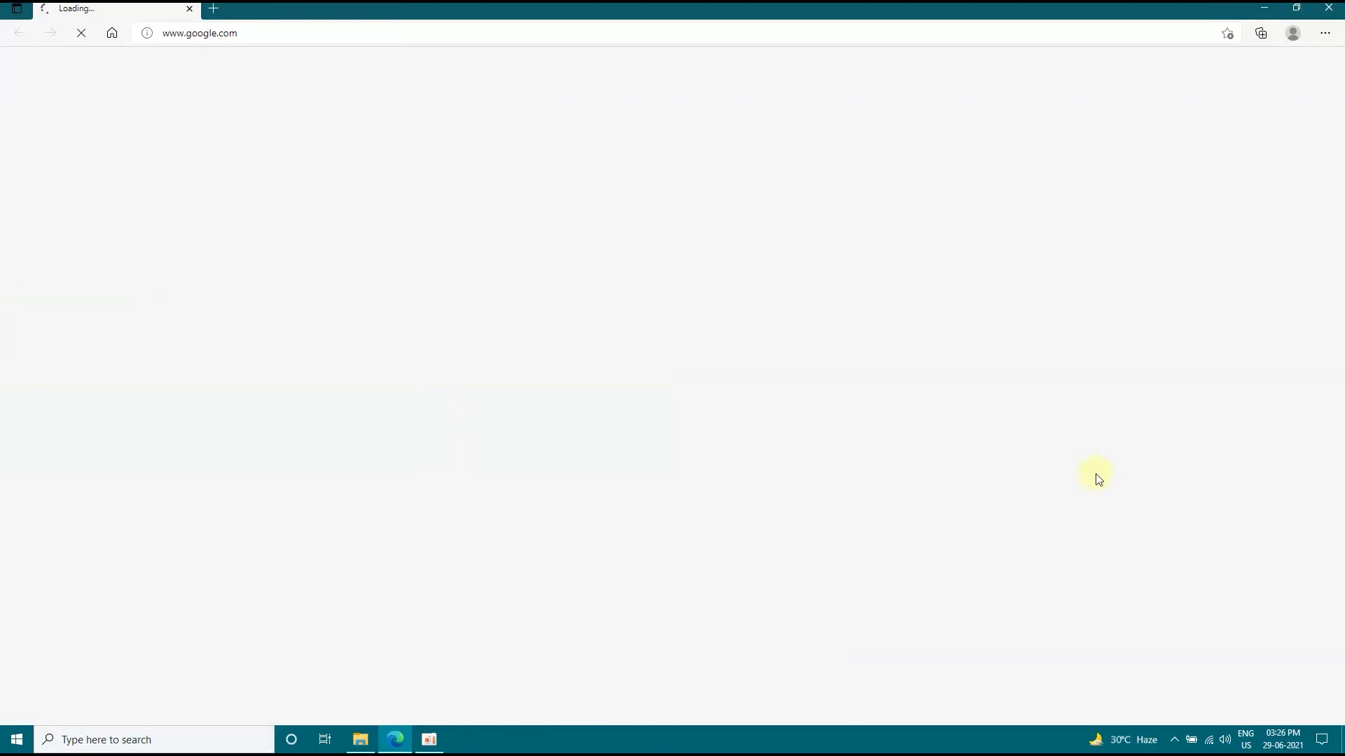
{"action": "left_click", "coordinate": [1324, 33]}
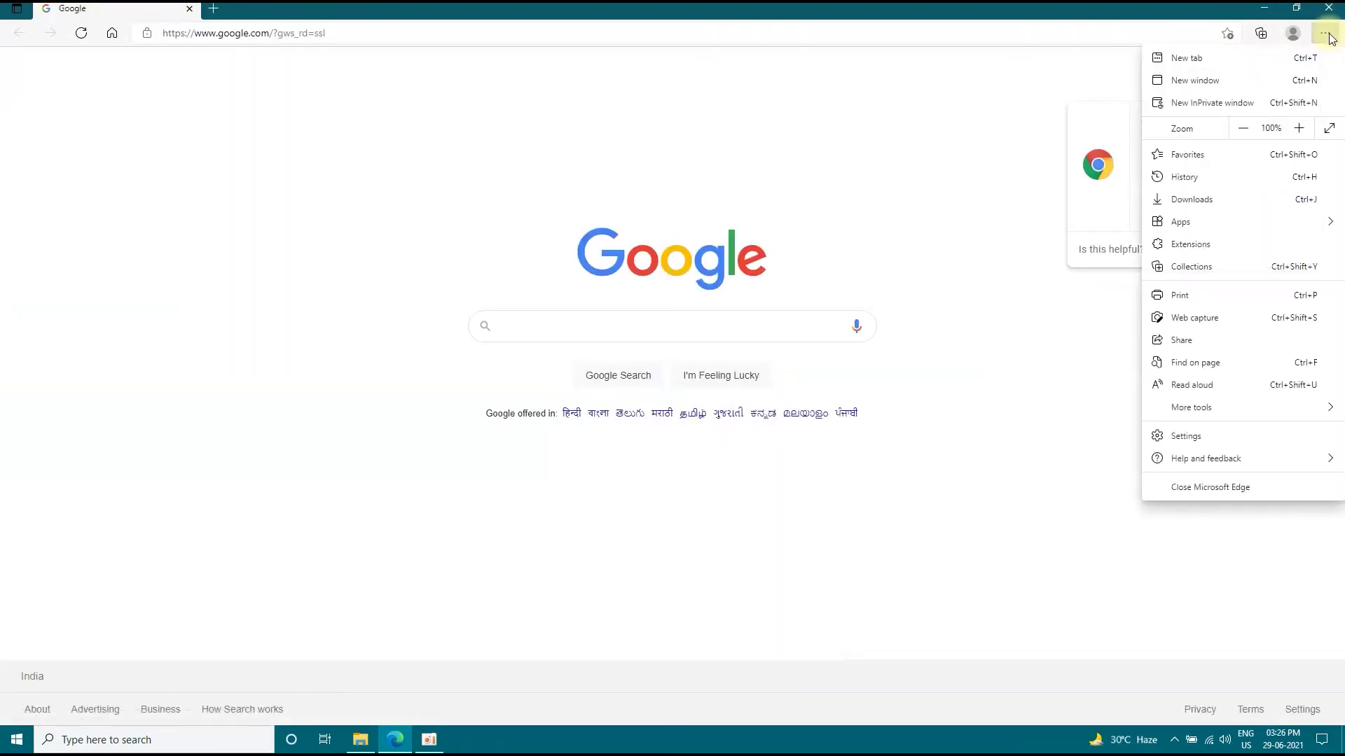
{"action": "left_click", "coordinate": [1199, 179]}
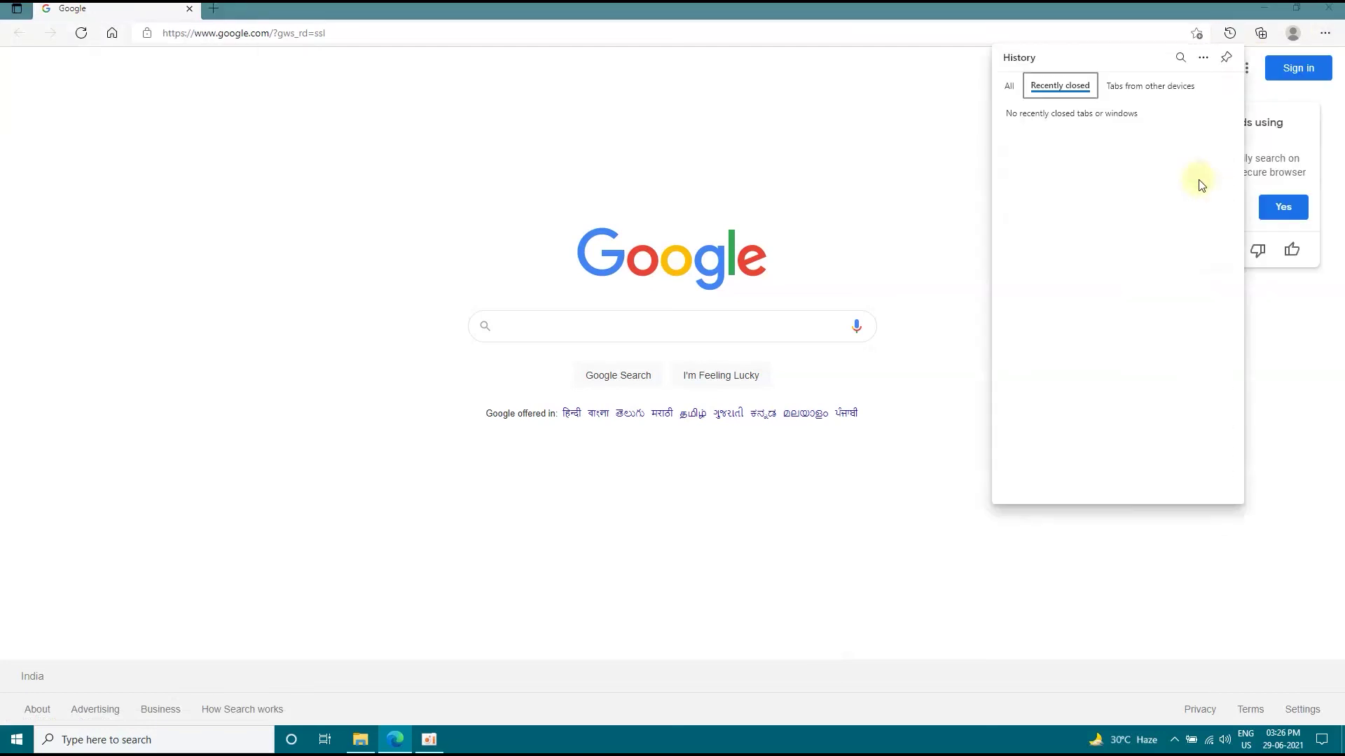
{"action": "left_click", "coordinate": [1009, 87]}
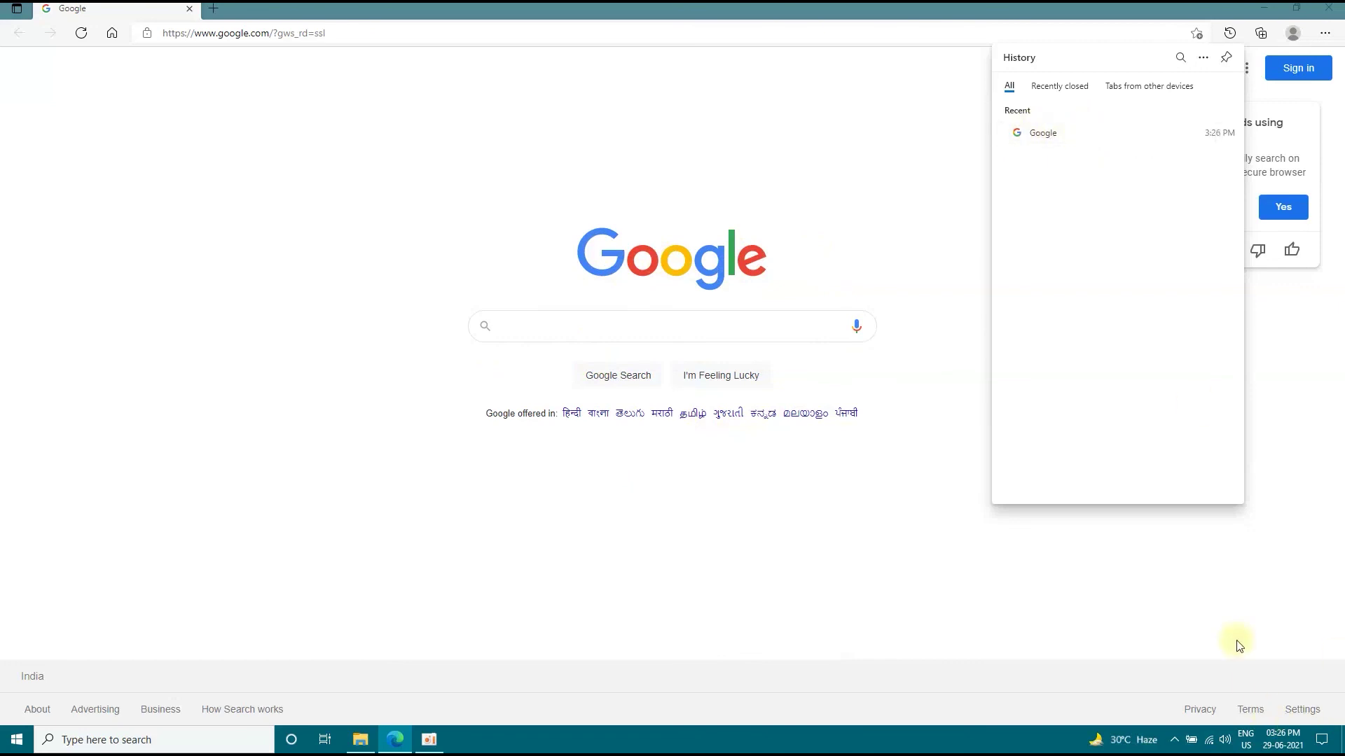
{"action": "left_click", "coordinate": [1064, 87]}
{"action": "left_click", "coordinate": [1161, 87]}
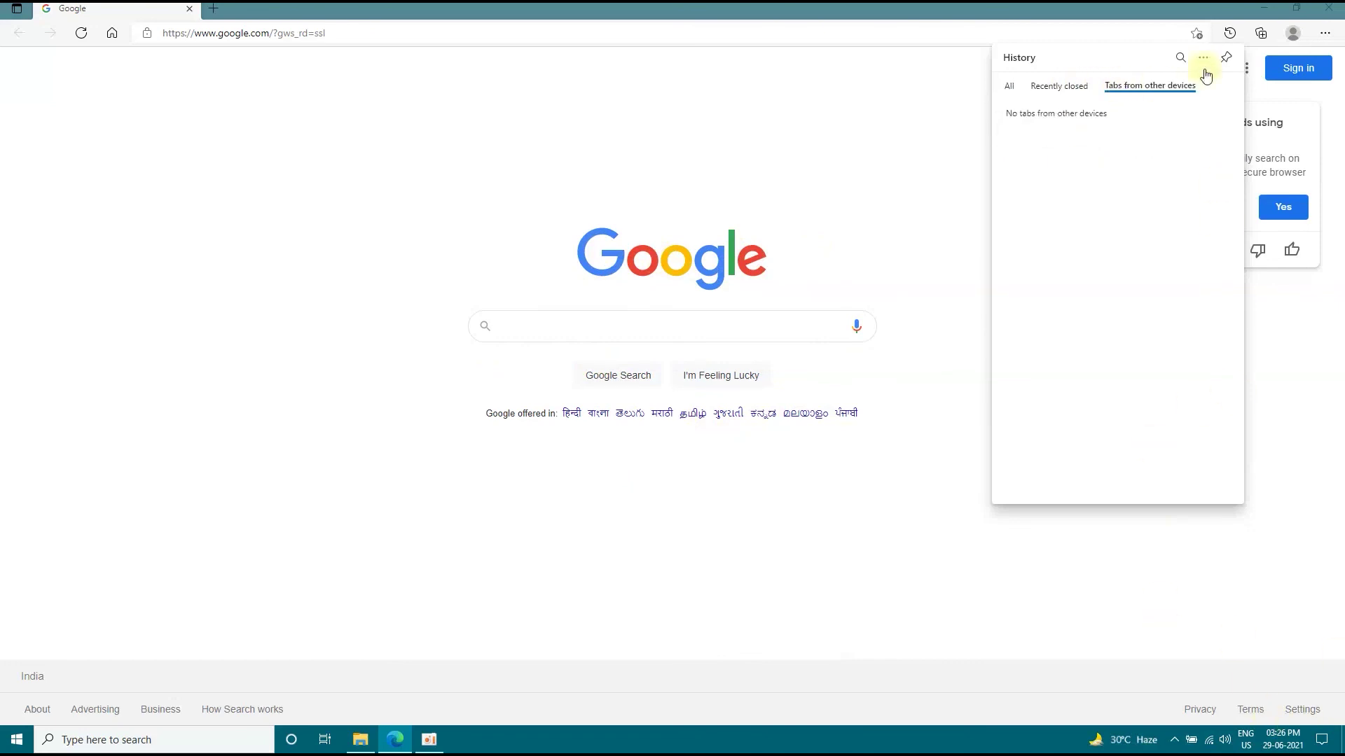
{"action": "left_click", "coordinate": [909, 178]}
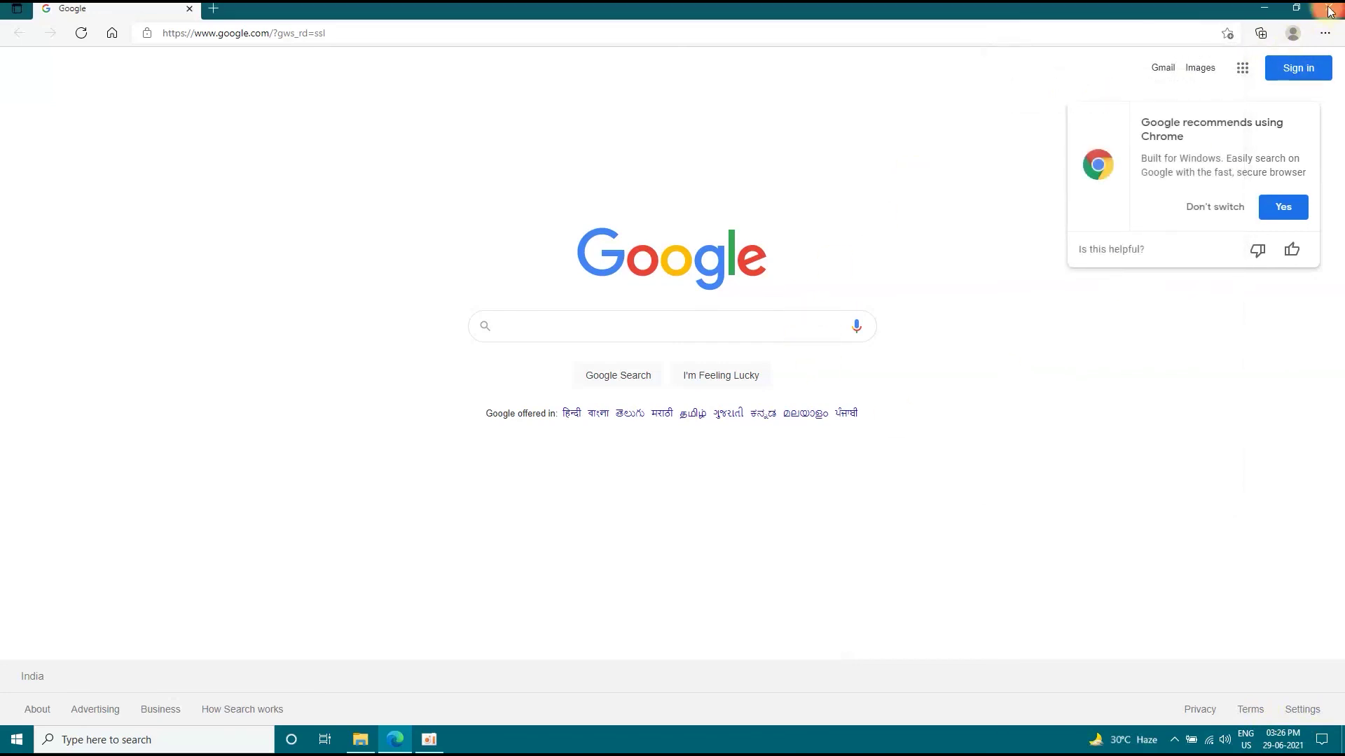